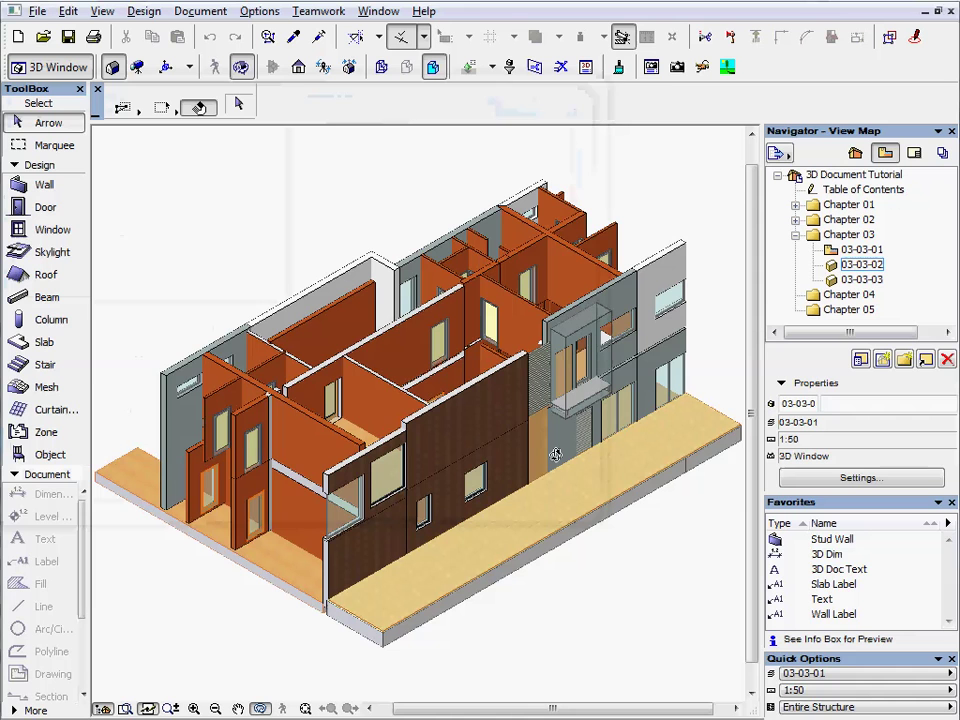
Step: Review the finished cutaway model, top-view plan and 3D document list, reapplying the cutting-plane settings
{"action": "left_click", "coordinate": [562, 68]}
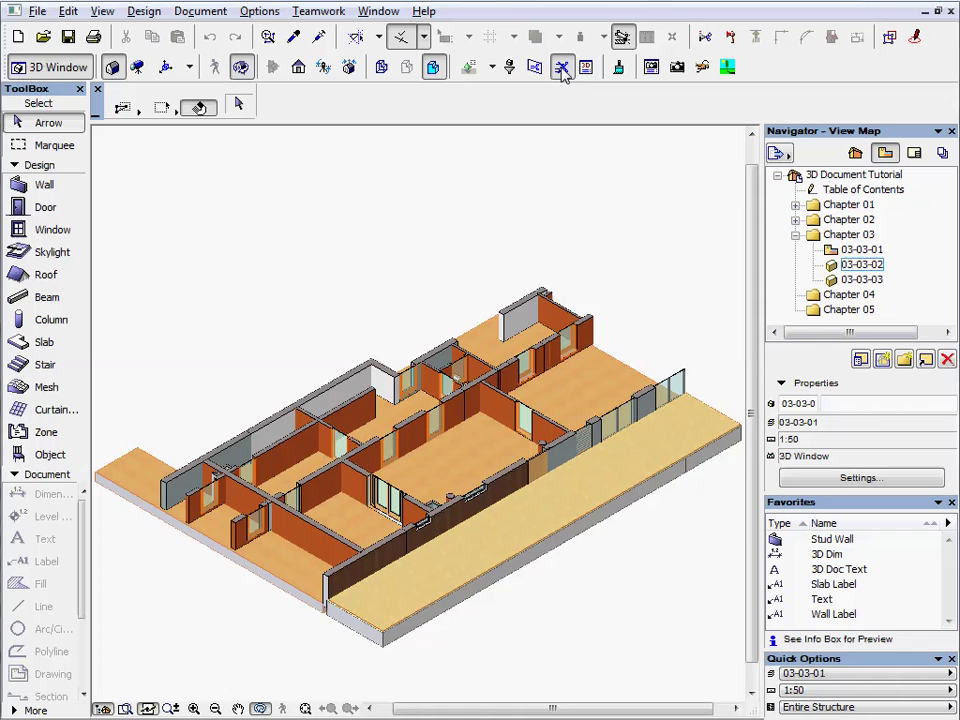
{"action": "key", "text": "F2"}
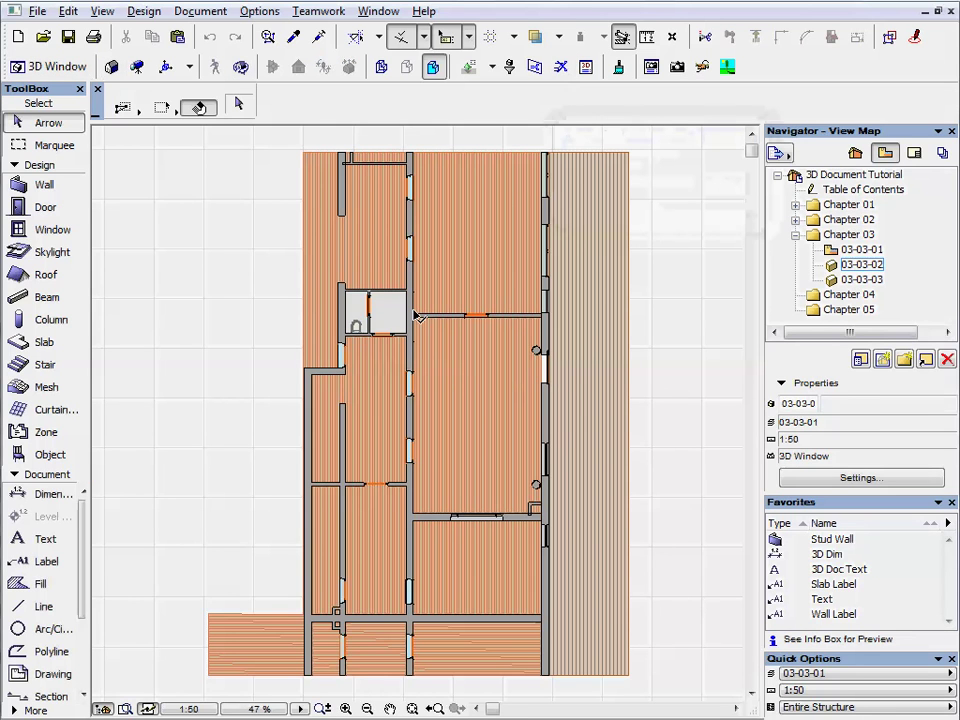
{"action": "left_click", "coordinate": [855, 152]}
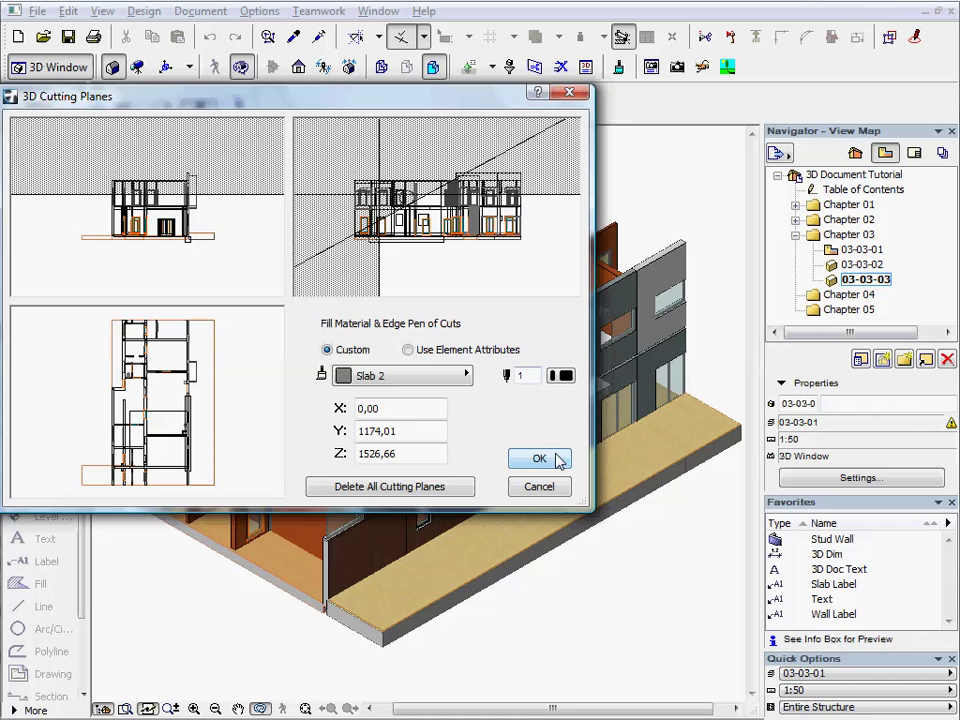
{"action": "left_click", "coordinate": [540, 458]}
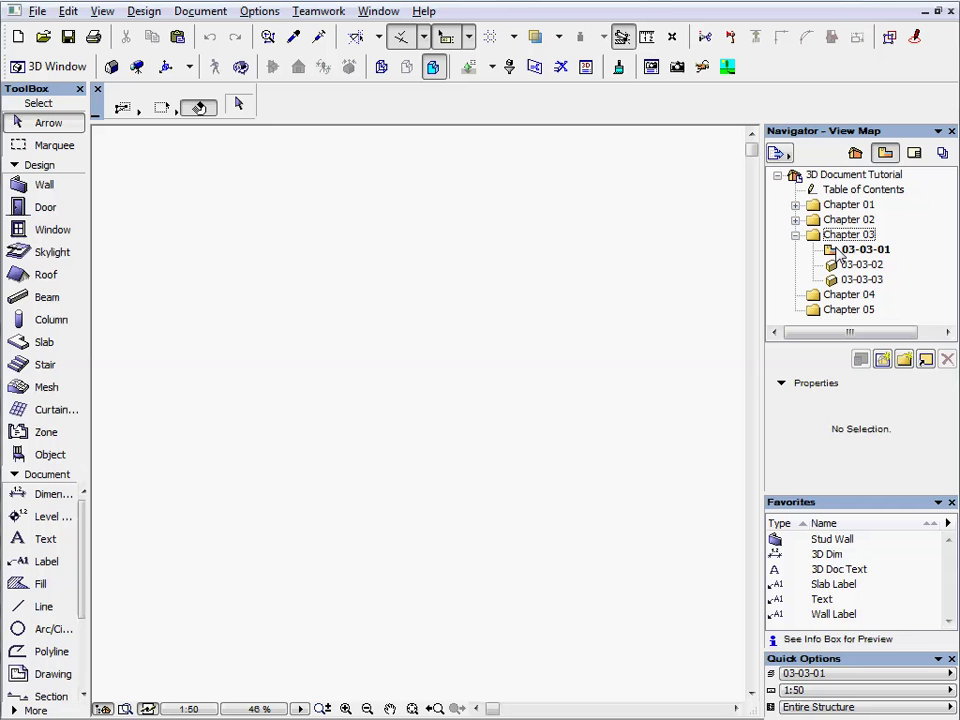
Step: Open the 03-03-02 building view and bring up 3D Cutting Planes, showing Z 2720,23
{"action": "left_click", "coordinate": [865, 250]}
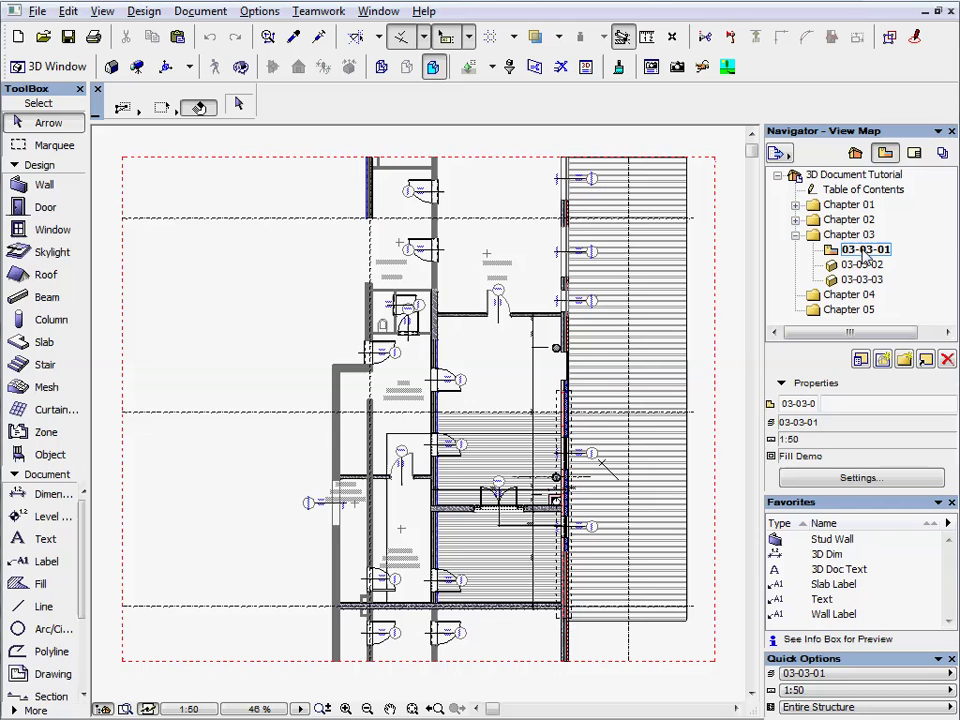
{"action": "double_click", "coordinate": [868, 264]}
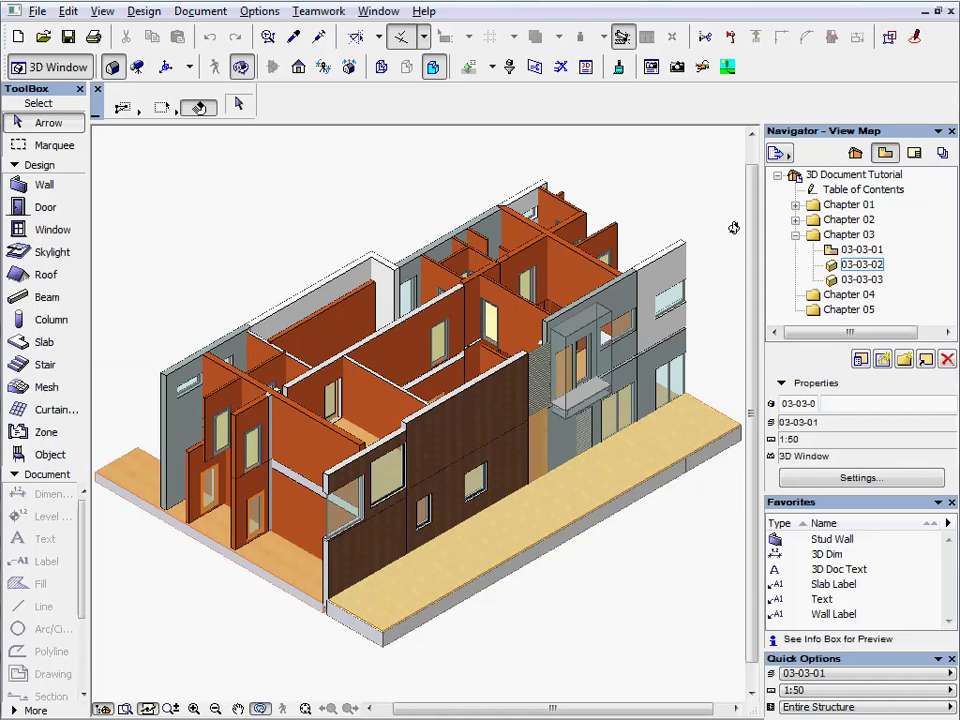
{"action": "left_click", "coordinate": [535, 68]}
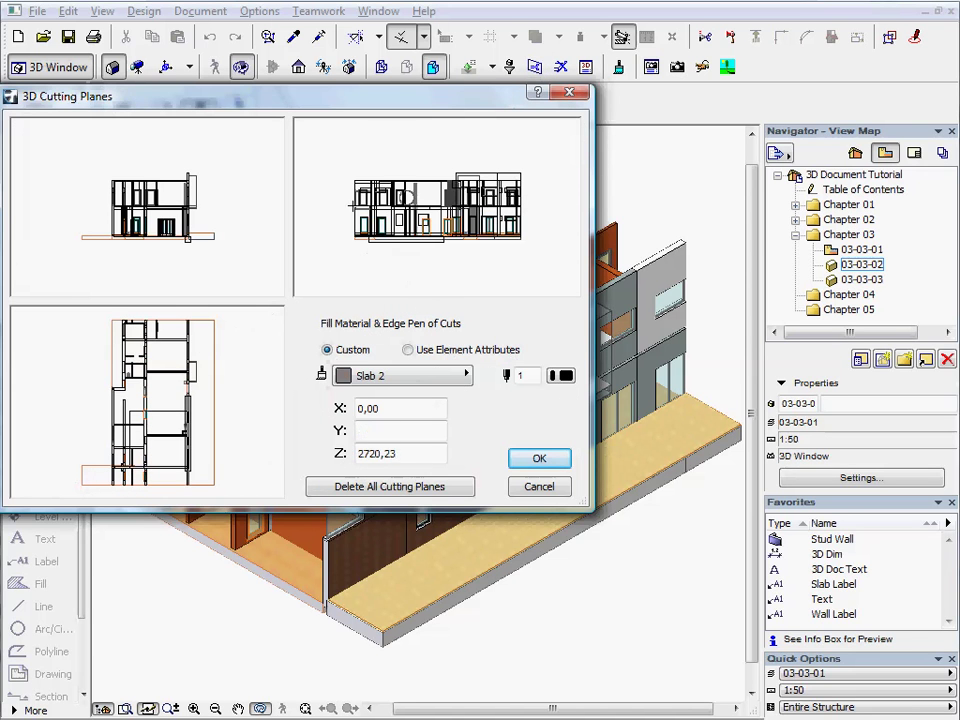
Step: Draw a horizontal cutting plane at Z 2947,00, pick its cut side, and confirm
{"action": "left_click", "coordinate": [312, 226]}
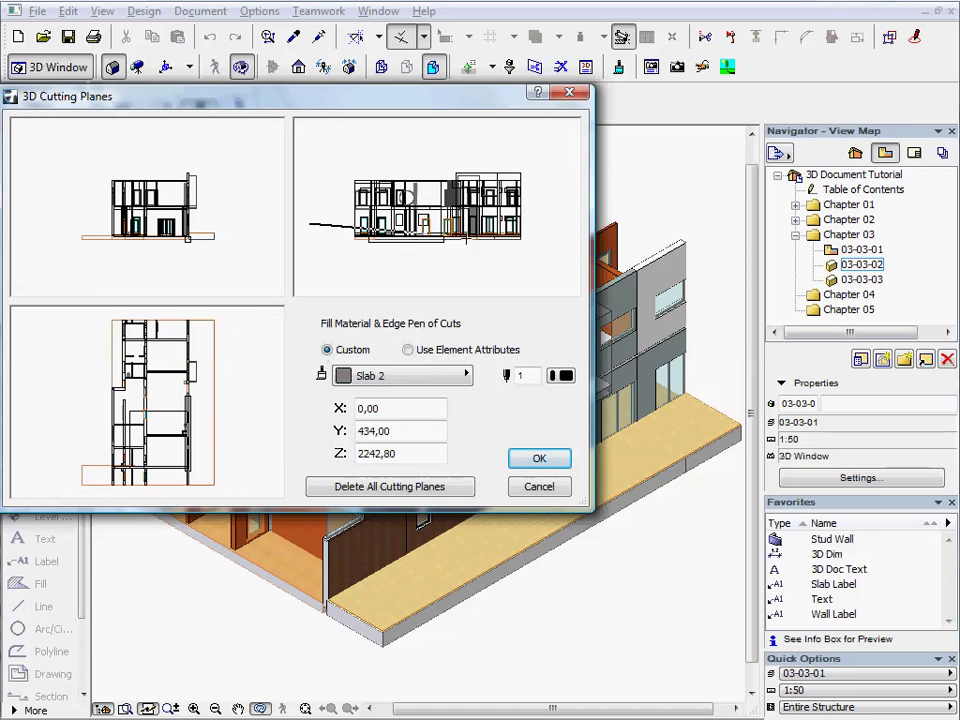
{"action": "left_click", "coordinate": [570, 222]}
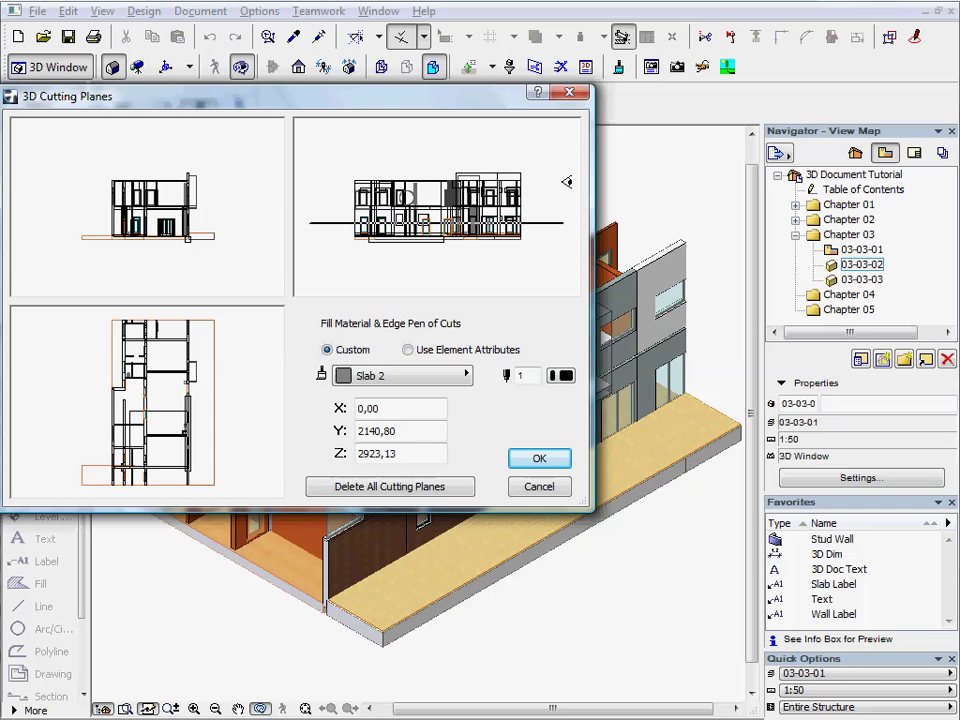
{"action": "left_click", "coordinate": [565, 181]}
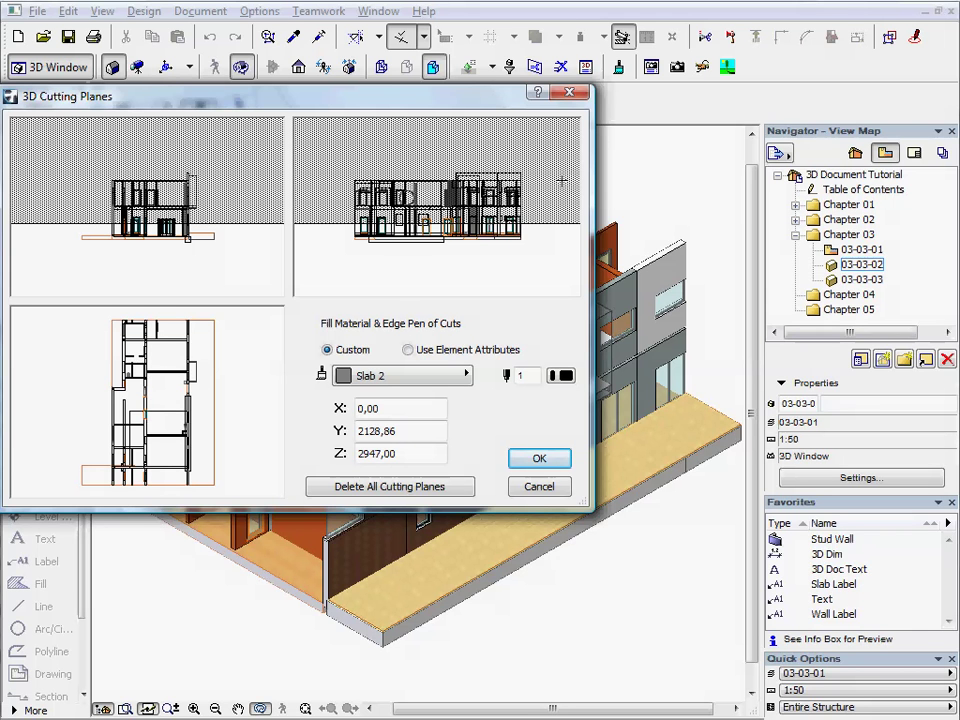
{"action": "left_click", "coordinate": [555, 457]}
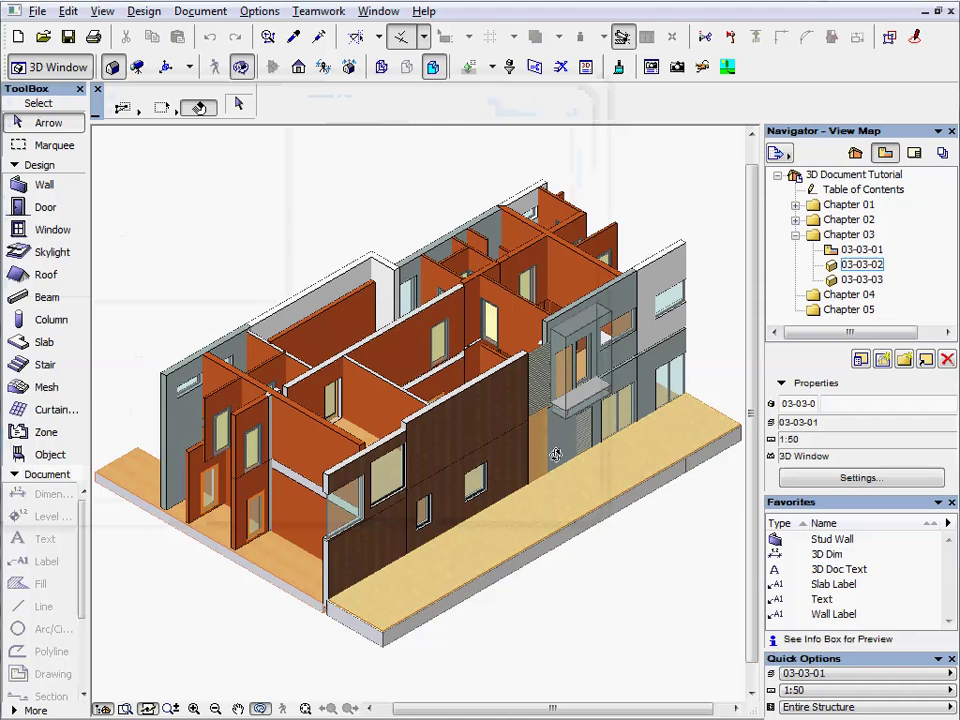
Step: Turn on 3D Cutaway and look perpendicular down onto the cut building
{"action": "left_click", "coordinate": [562, 70]}
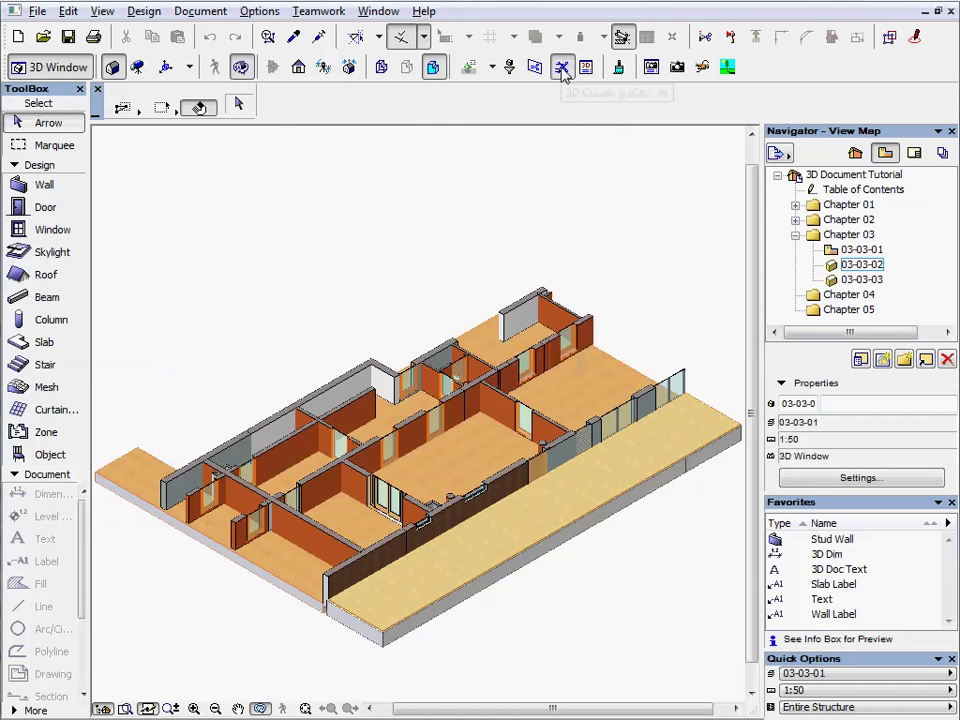
{"action": "left_click", "coordinate": [300, 70]}
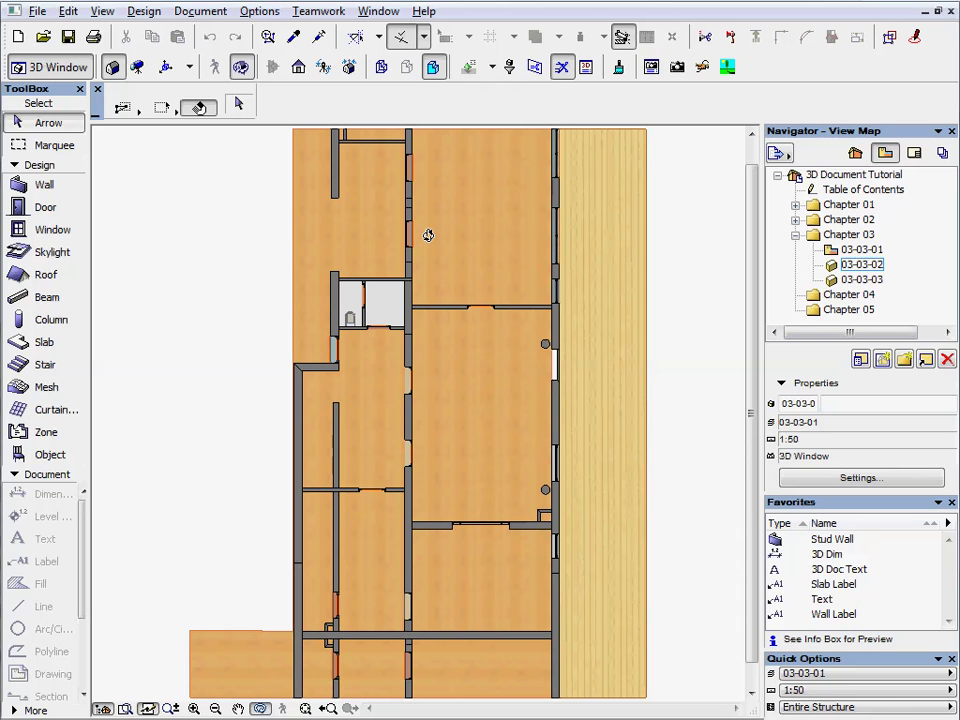
Step: Capture the top-down cut view as a 3D Document with reference ID 01
{"action": "right_click", "coordinate": [428, 235]}
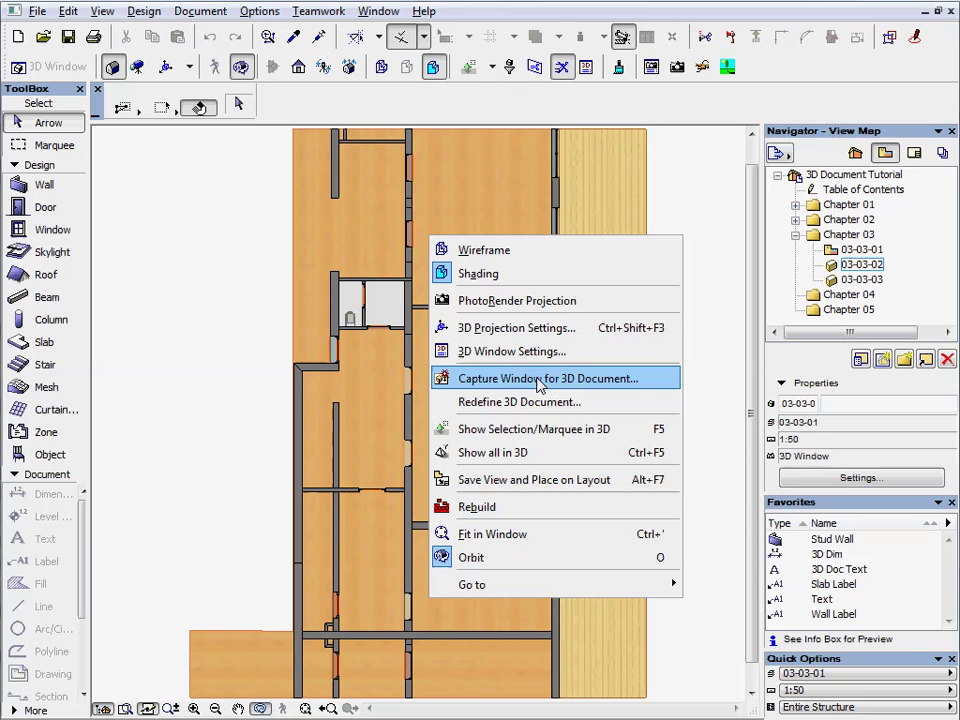
{"action": "left_click", "coordinate": [540, 379]}
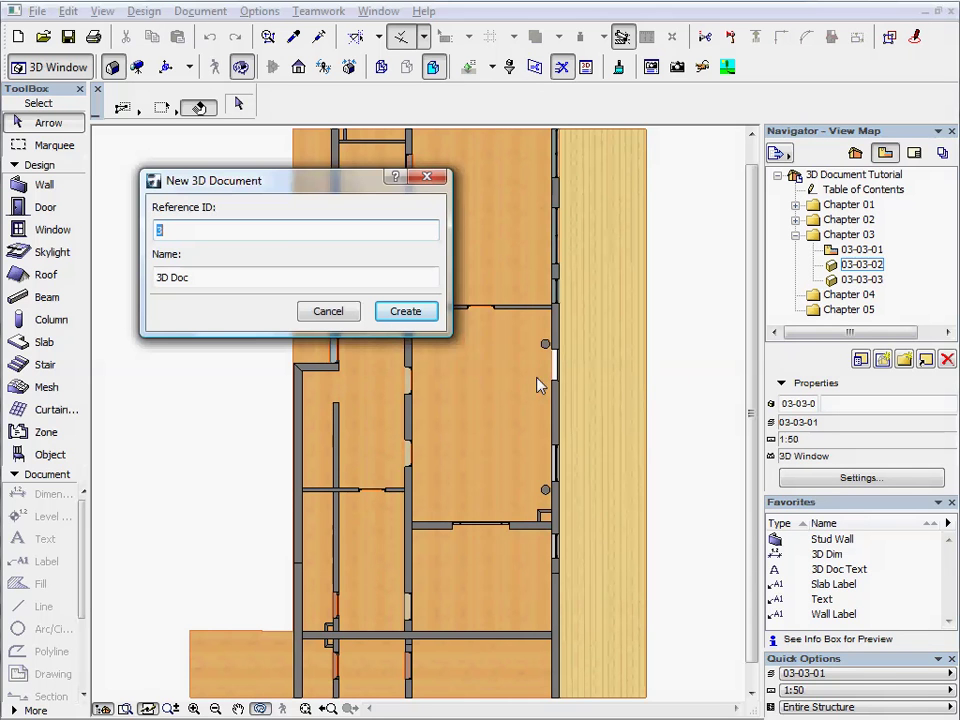
{"action": "type", "text": "01"}
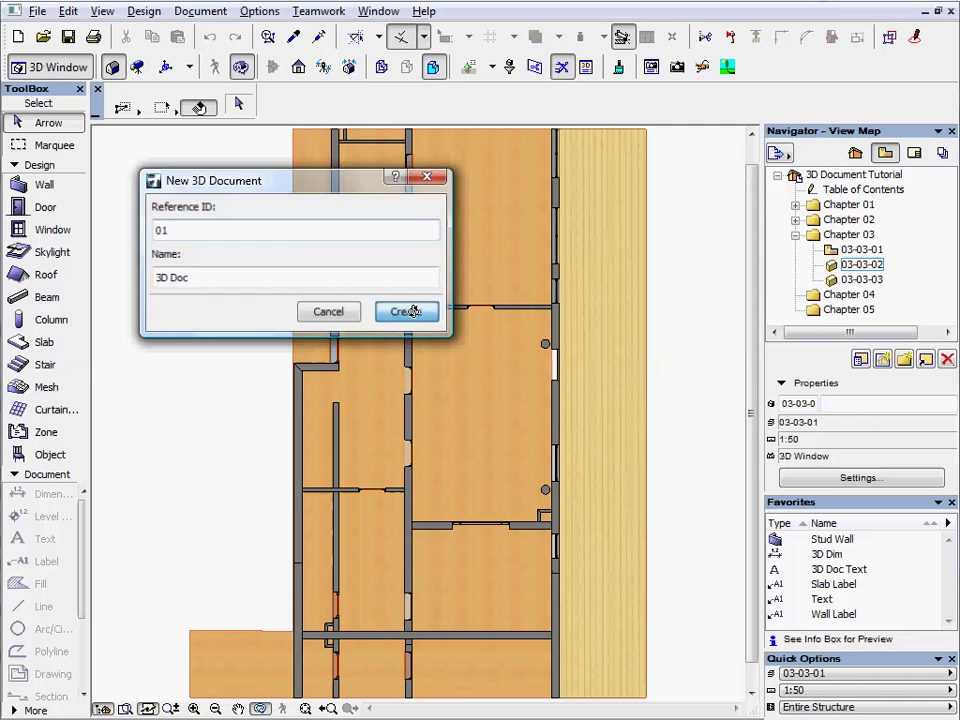
{"action": "left_click", "coordinate": [407, 312]}
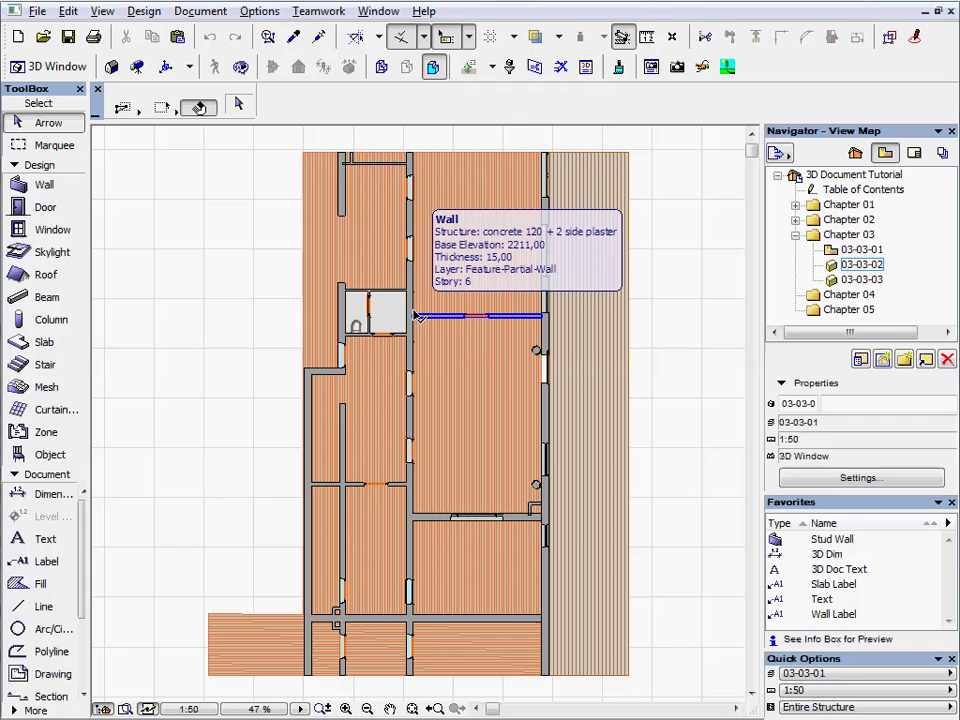
Step: Set the 01 3D Doc's cut surface material to Plastic Black and vectorial sun shadow to Contours Off
{"action": "left_click", "coordinate": [855, 153]}
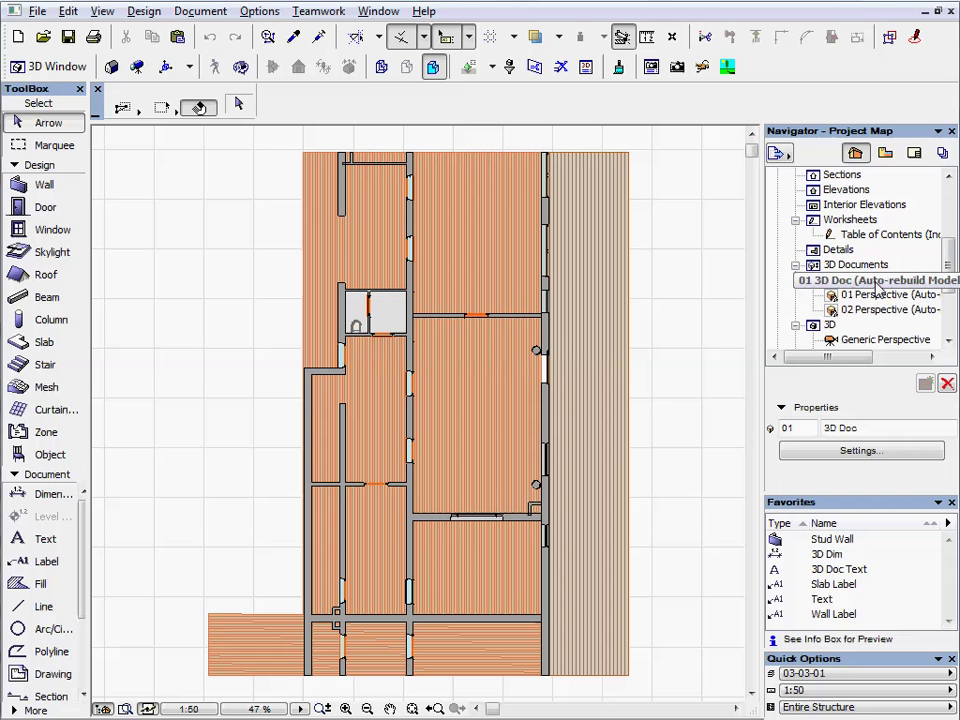
{"action": "left_click", "coordinate": [870, 453]}
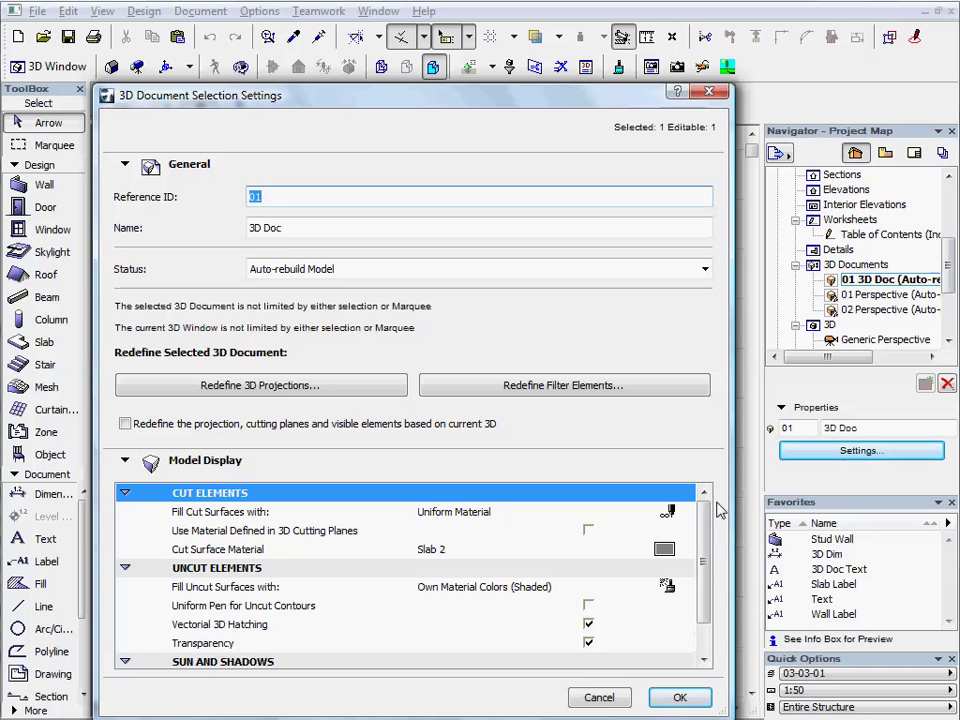
{"action": "left_click", "coordinate": [686, 550]}
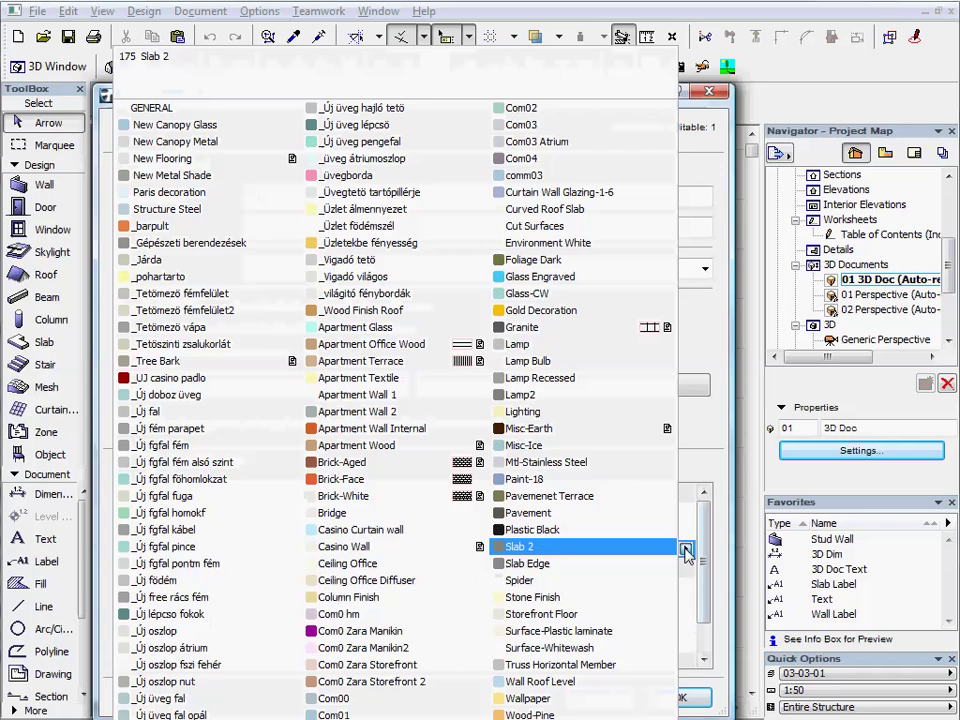
{"action": "left_click", "coordinate": [651, 538]}
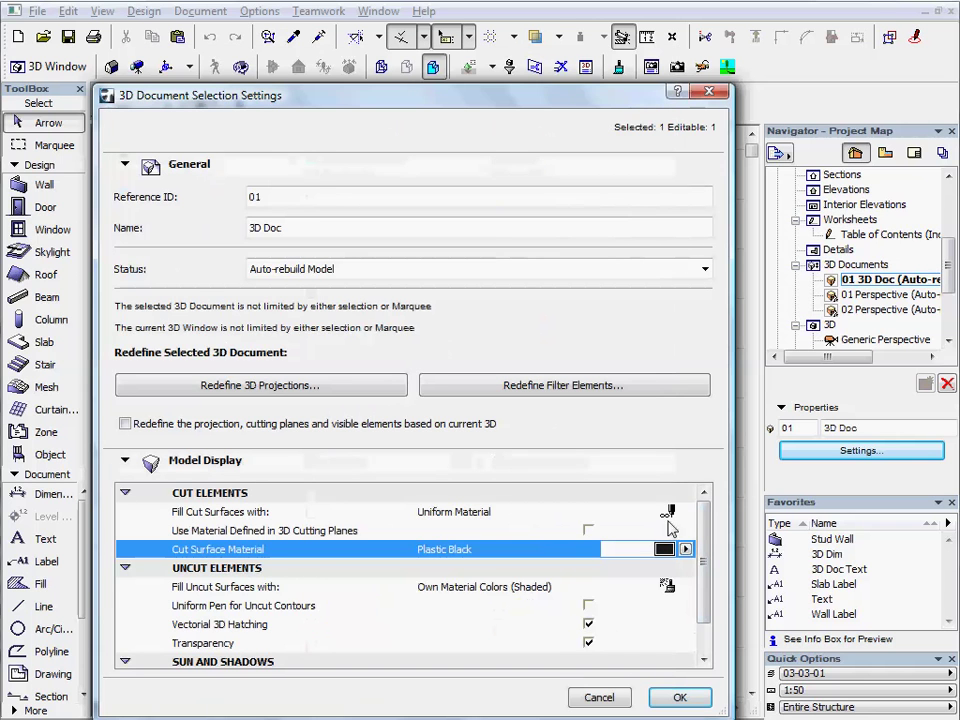
{"action": "left_click_drag", "start_coordinate": [700, 557], "coordinate": [703, 592]}
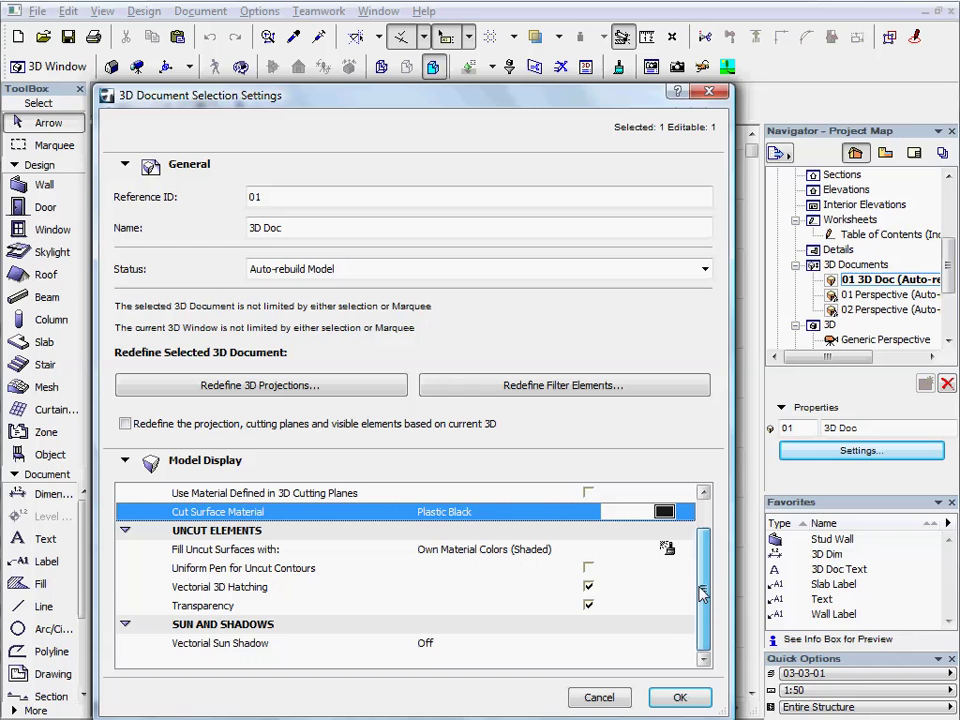
{"action": "left_click", "coordinate": [608, 645]}
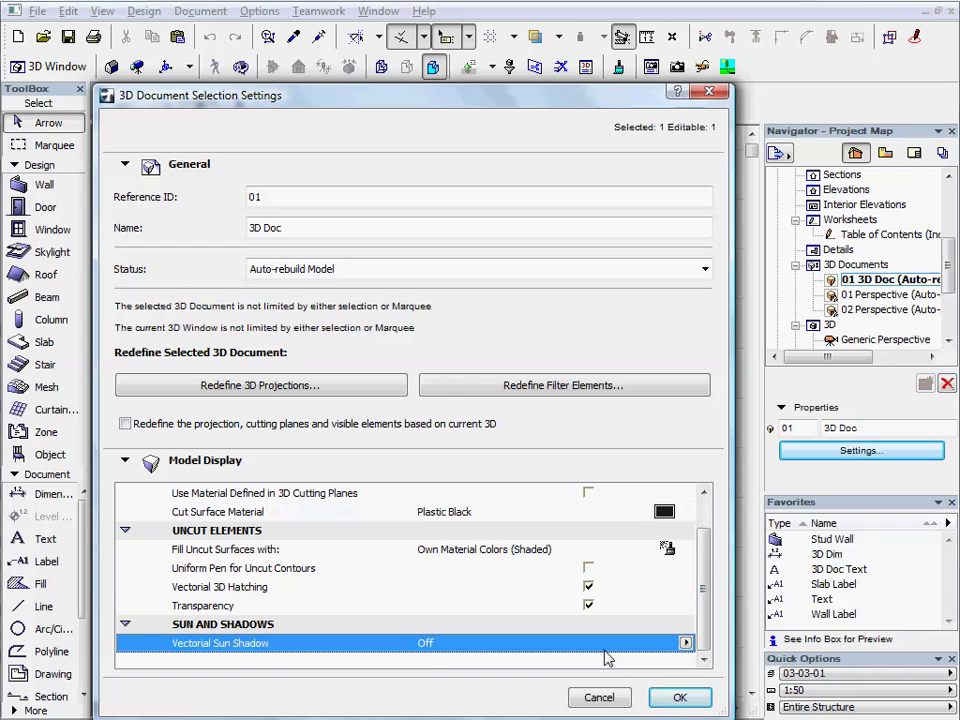
{"action": "left_click", "coordinate": [686, 645]}
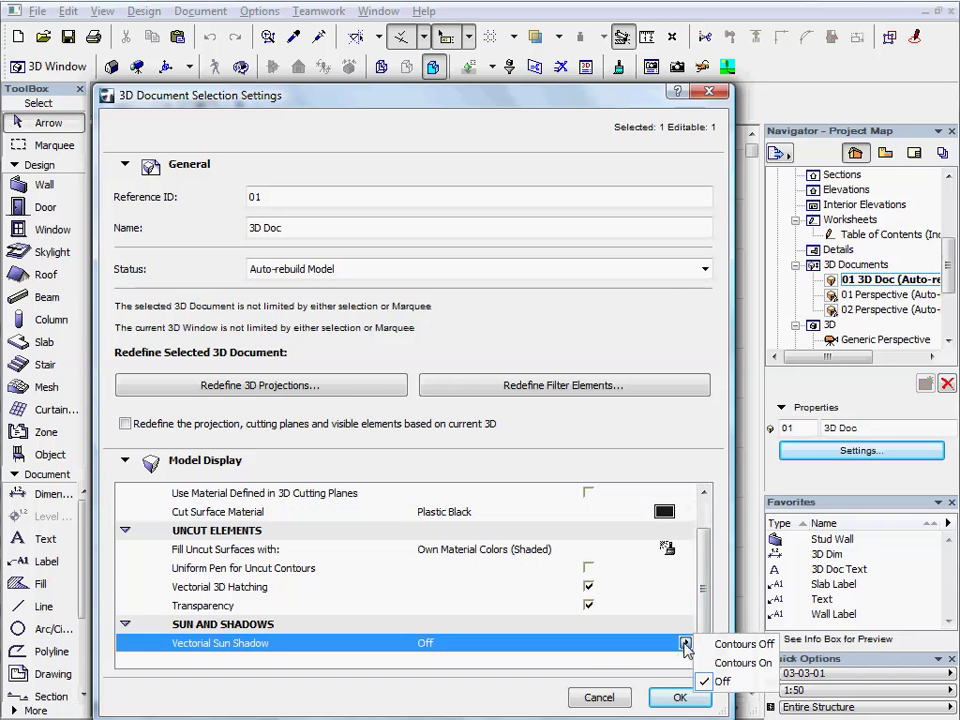
{"action": "left_click", "coordinate": [740, 644]}
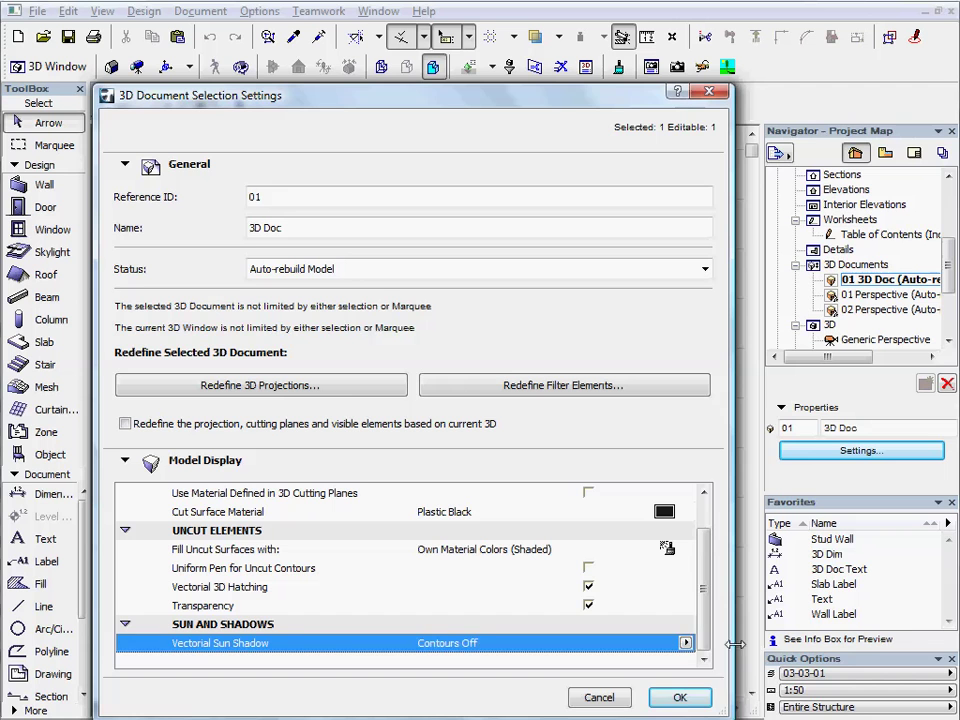
{"action": "left_click", "coordinate": [680, 698]}
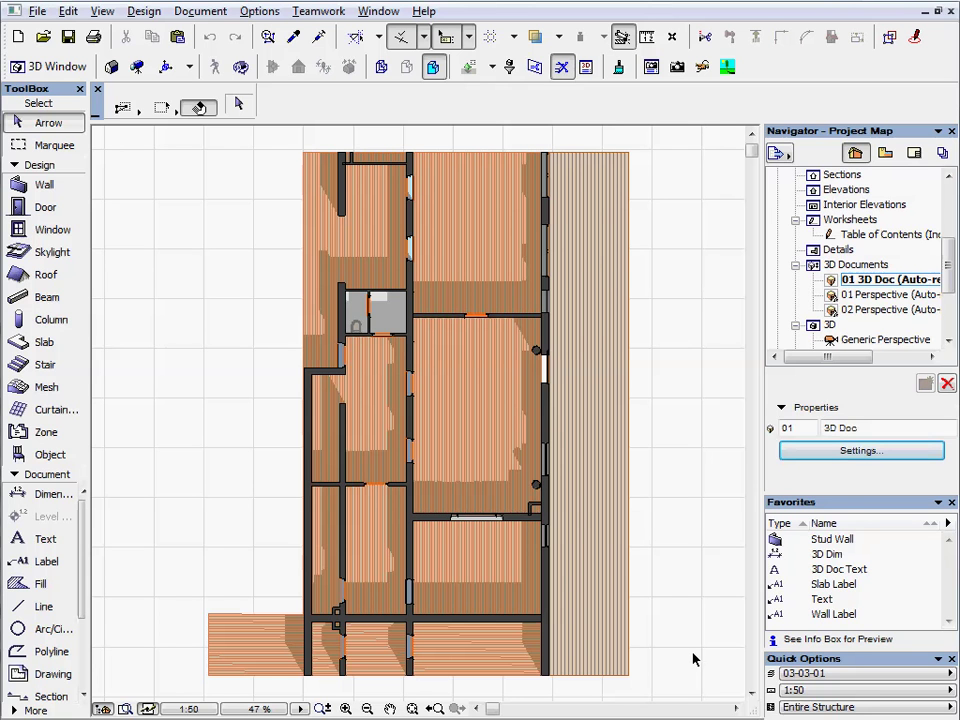
Step: Open the 03-03-03 axonometric view from Chapter 03 in the View Map
{"action": "left_click", "coordinate": [886, 154]}
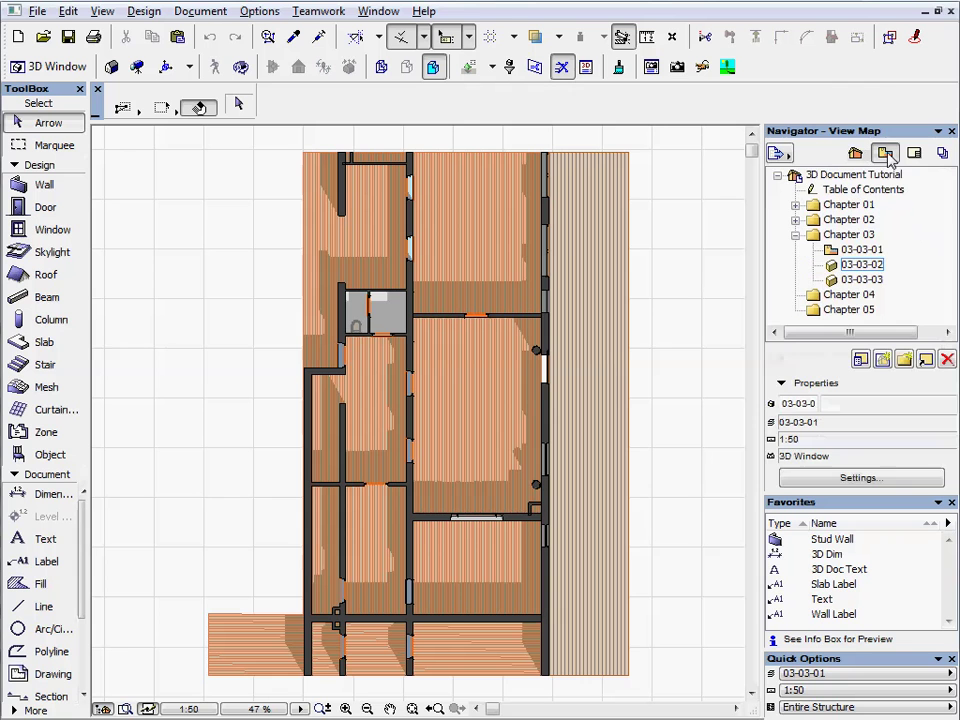
{"action": "left_click_drag", "start_coordinate": [840, 279], "coordinate": [872, 285]}
{"action": "double_click", "coordinate": [866, 280]}
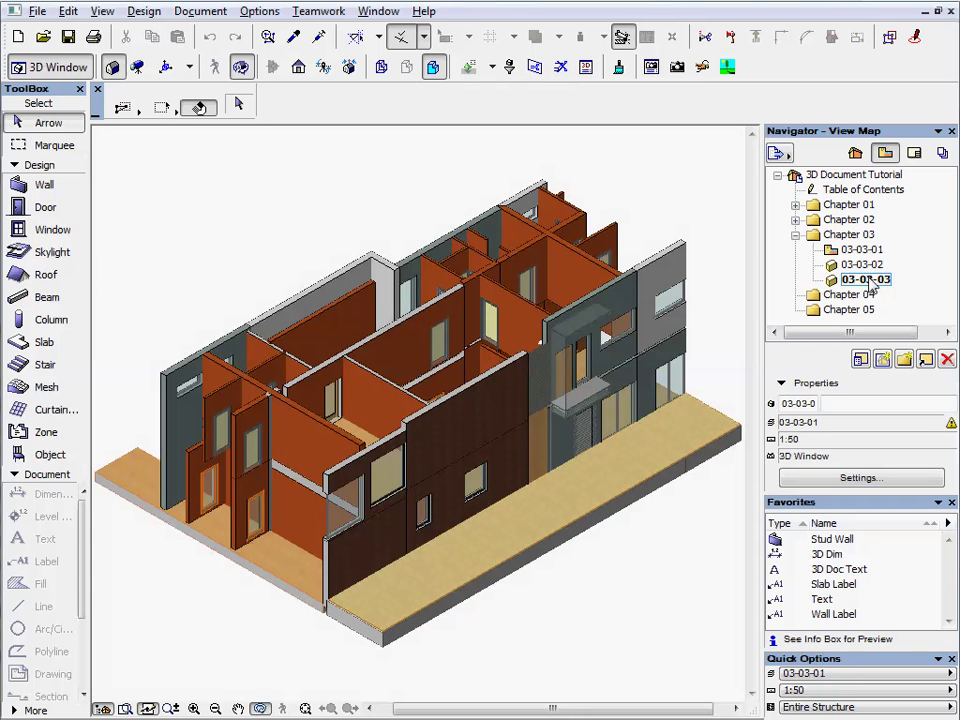
Step: Shift one cutting plane and draw two more, including a rising diagonal, then apply them
{"action": "left_click", "coordinate": [535, 66]}
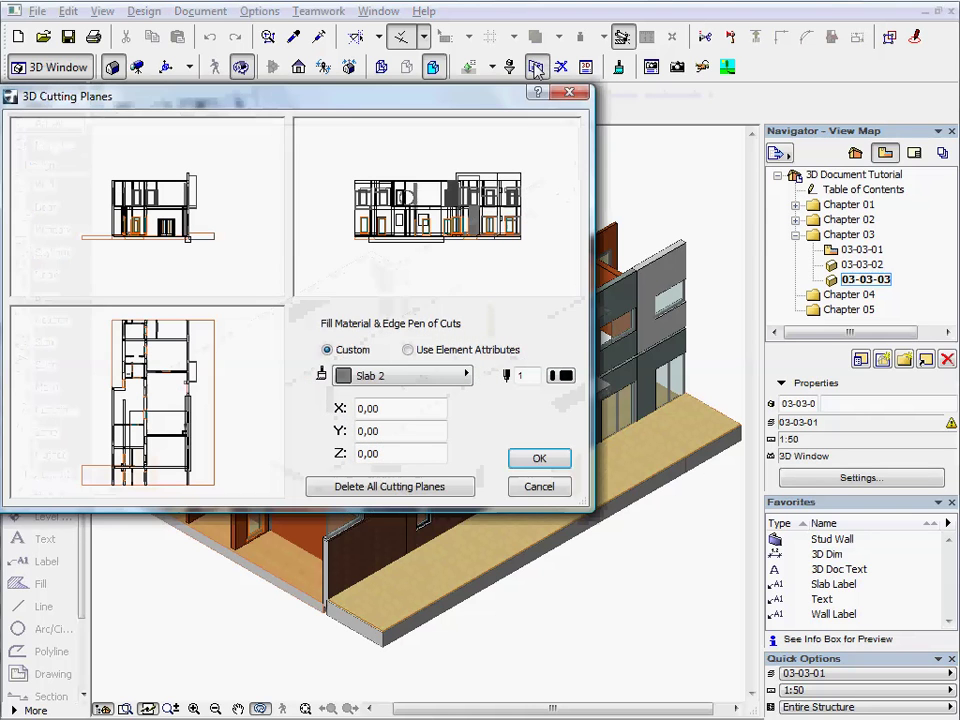
{"action": "mouse_move", "coordinate": [379, 245]}
{"action": "left_mouse_down"}
{"action": "mouse_move", "coordinate": [386, 146]}
{"action": "mouse_move", "coordinate": [334, 140]}
{"action": "left_mouse_up"}
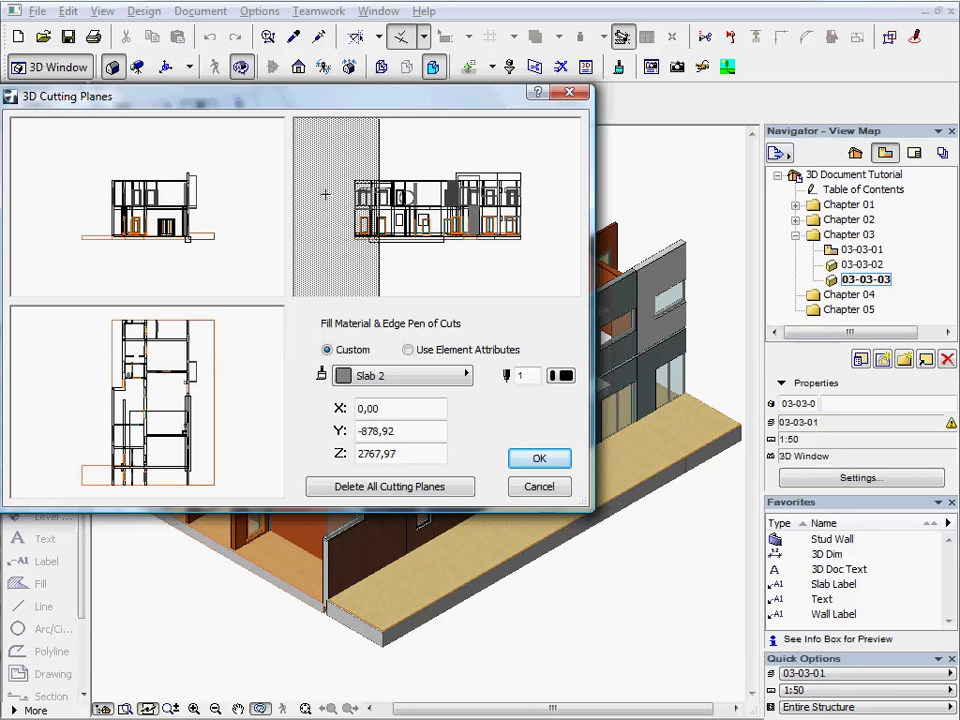
{"action": "mouse_move", "coordinate": [322, 192]}
{"action": "left_mouse_down"}
{"action": "mouse_move", "coordinate": [570, 192]}
{"action": "mouse_move", "coordinate": [562, 148]}
{"action": "left_mouse_up"}
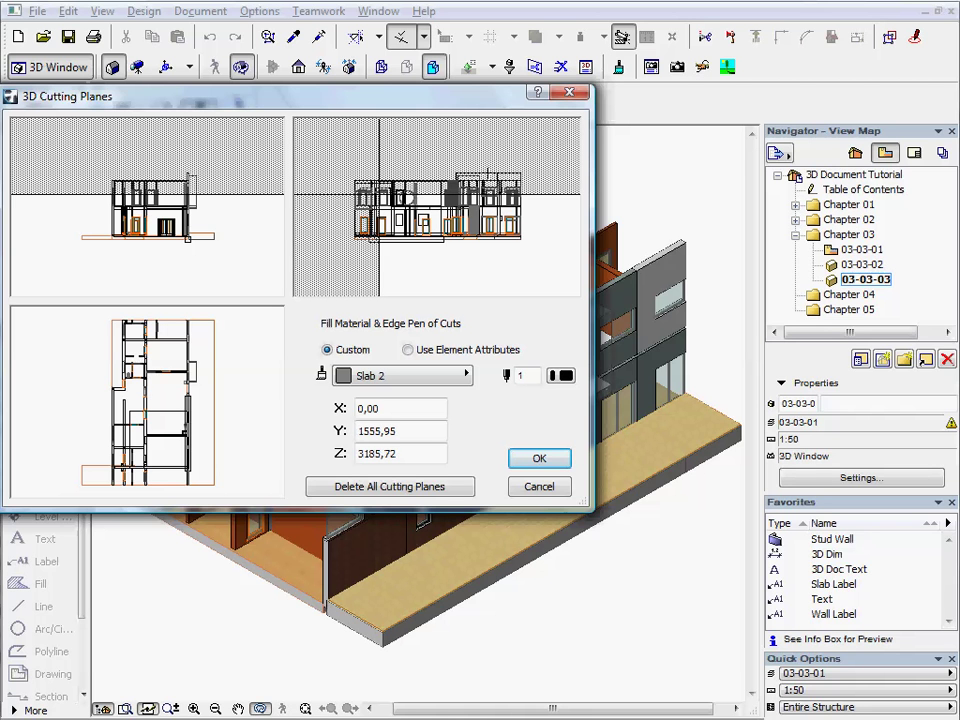
{"action": "mouse_move", "coordinate": [349, 238]}
{"action": "left_mouse_down"}
{"action": "mouse_move", "coordinate": [466, 172]}
{"action": "mouse_move", "coordinate": [456, 144]}
{"action": "left_mouse_up"}
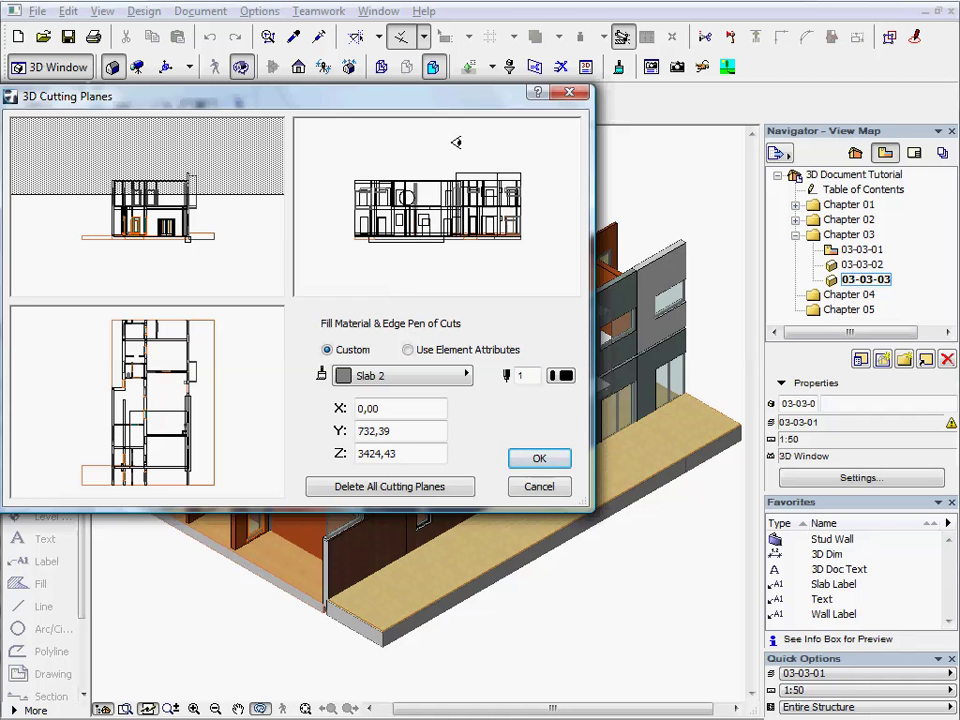
{"action": "left_click", "coordinate": [556, 458]}
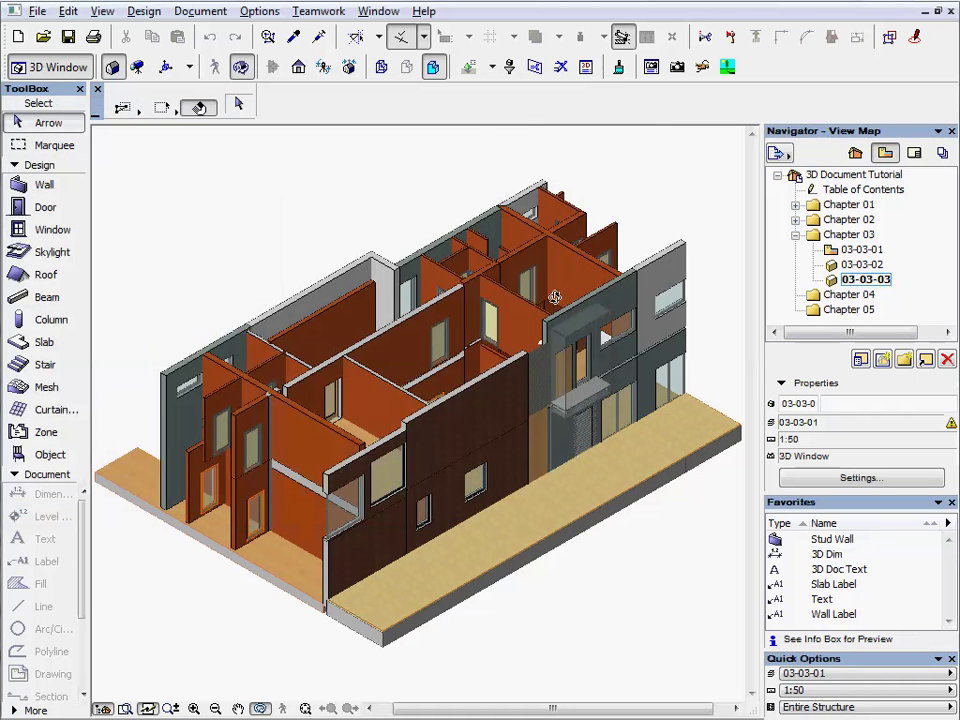
Step: Turn on the cuts and capture the axonometric view as 3D Document ID 02
{"action": "left_click", "coordinate": [562, 67]}
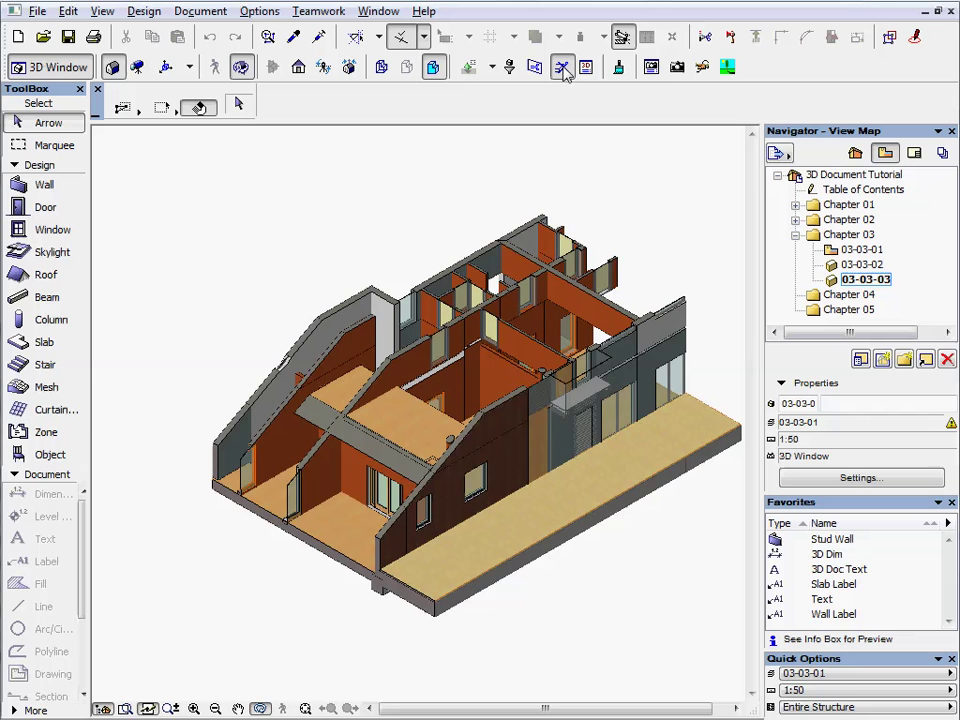
{"action": "right_click", "coordinate": [366, 162]}
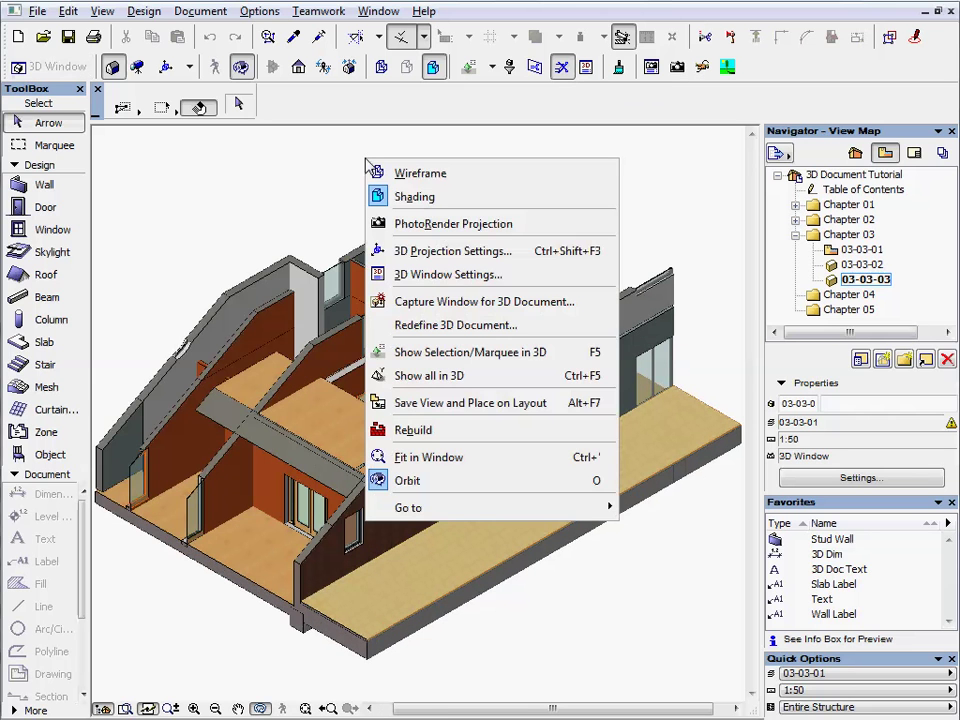
{"action": "left_click", "coordinate": [441, 300]}
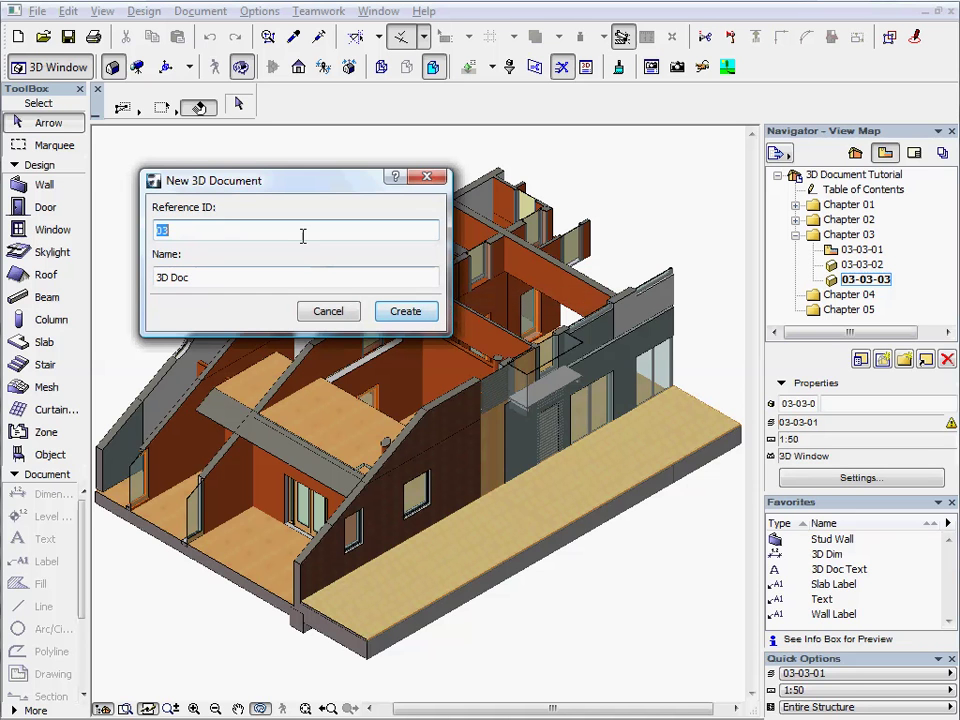
{"action": "type", "text": "02"}
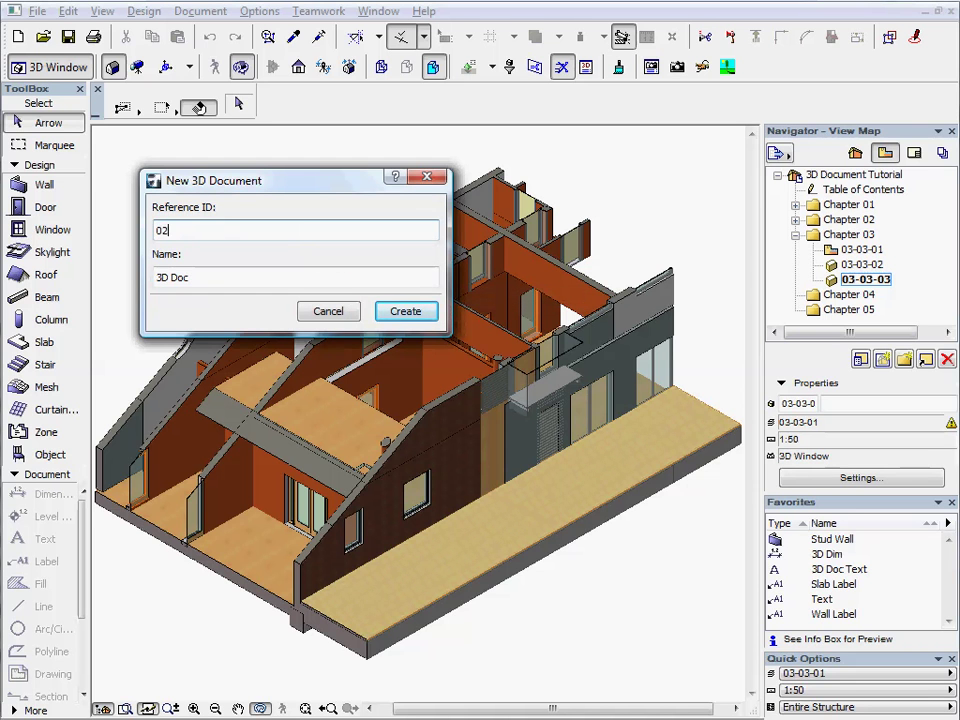
{"action": "left_click", "coordinate": [407, 312]}
{"action": "left_click", "coordinate": [855, 153]}
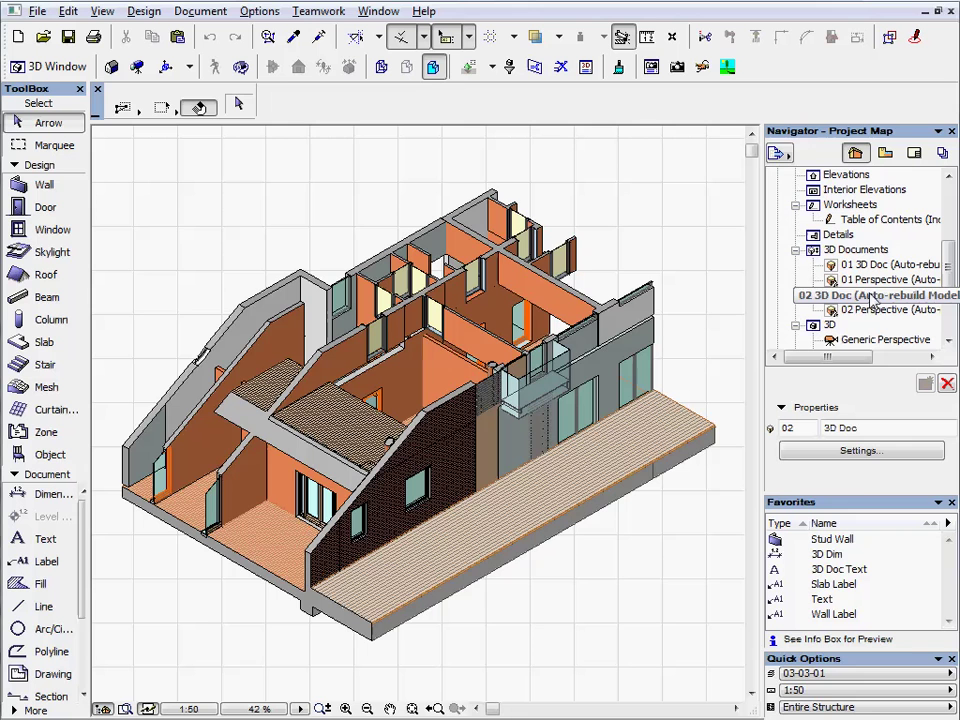
Step: In the 02 3D Doc settings, choose Plastic Black cut surfaces and Contours Off vectorial sun shadows
{"action": "left_click", "coordinate": [877, 452]}
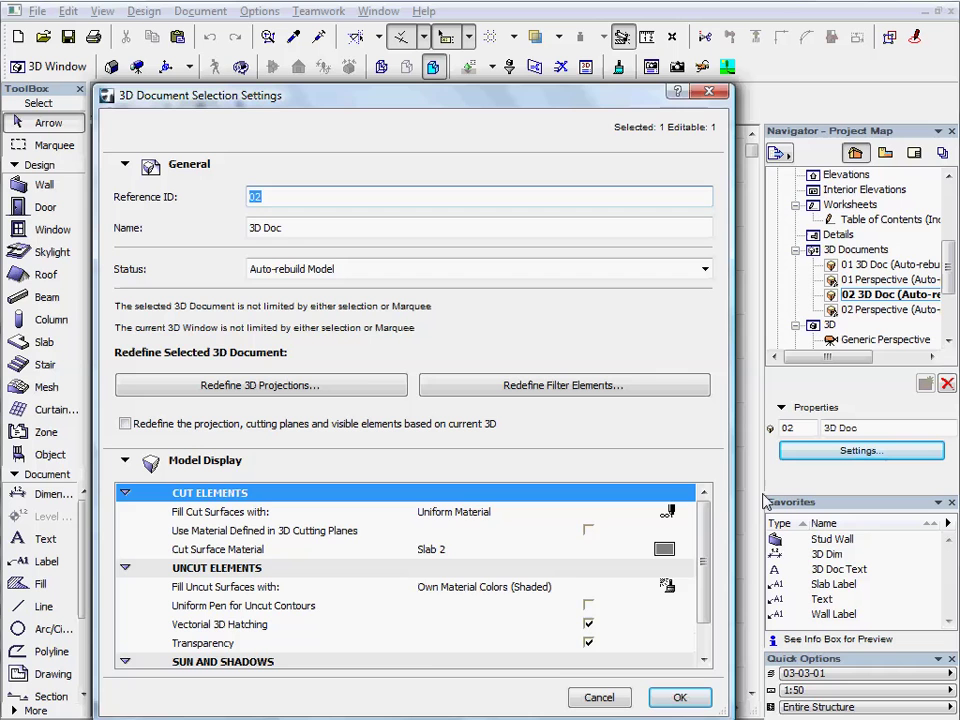
{"action": "left_click_drag", "start_coordinate": [711, 517], "coordinate": [710, 545]}
{"action": "left_click", "coordinate": [664, 511]}
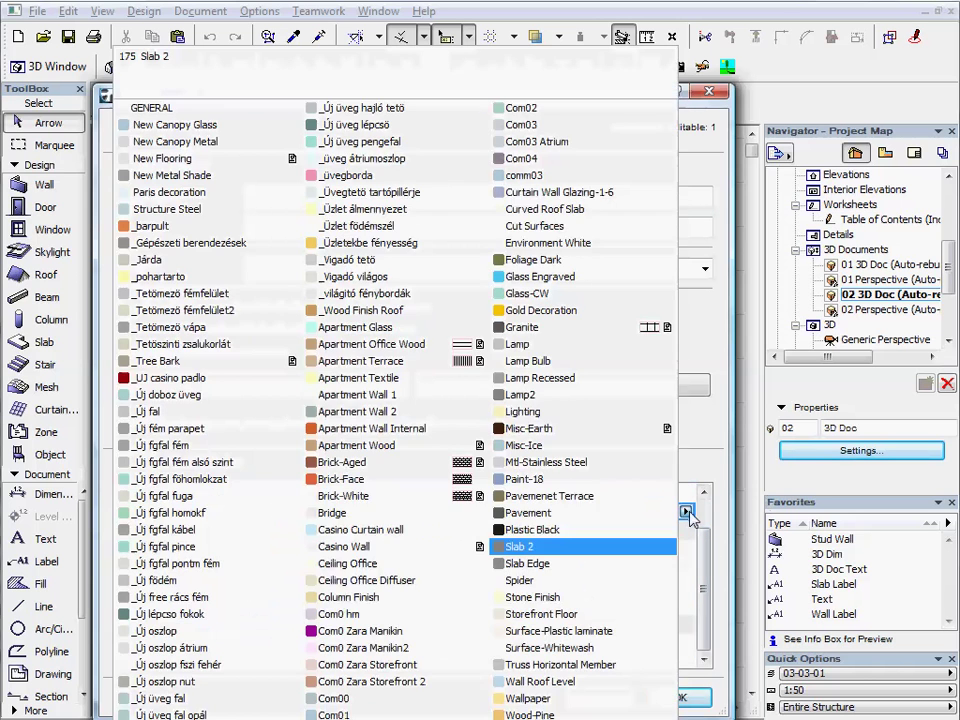
{"action": "left_click", "coordinate": [660, 583]}
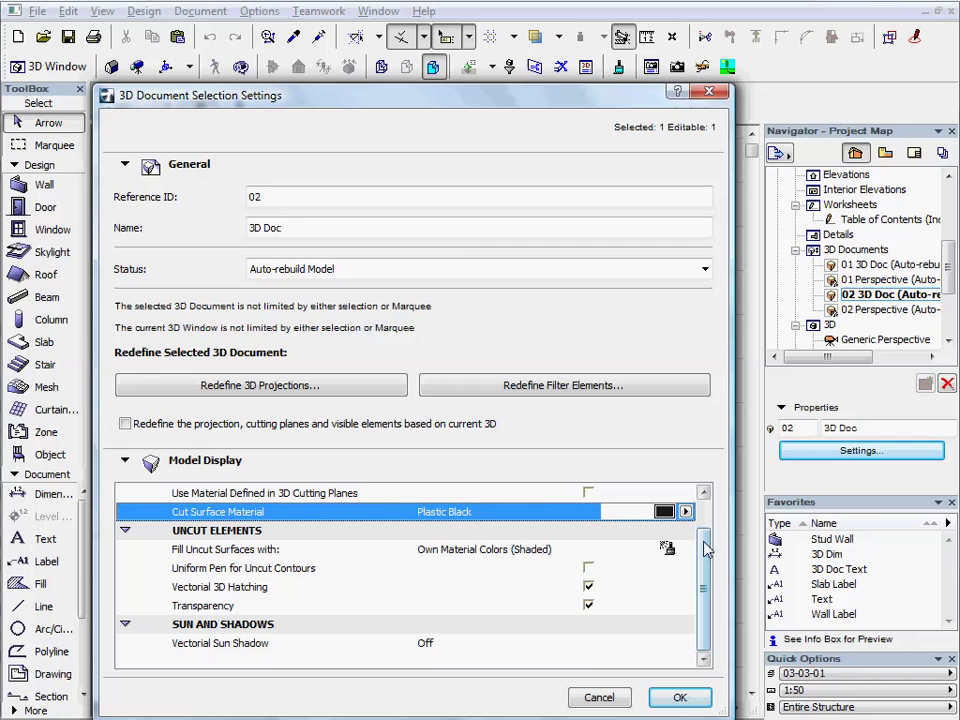
{"action": "left_click", "coordinate": [655, 647]}
{"action": "left_click", "coordinate": [685, 643]}
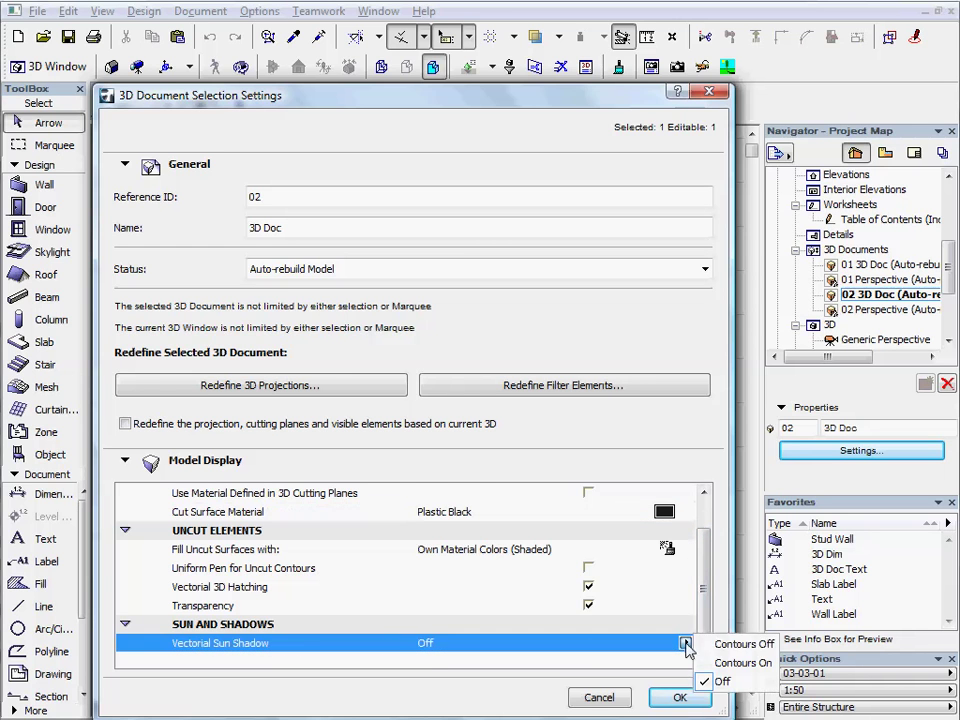
{"action": "left_click", "coordinate": [724, 645]}
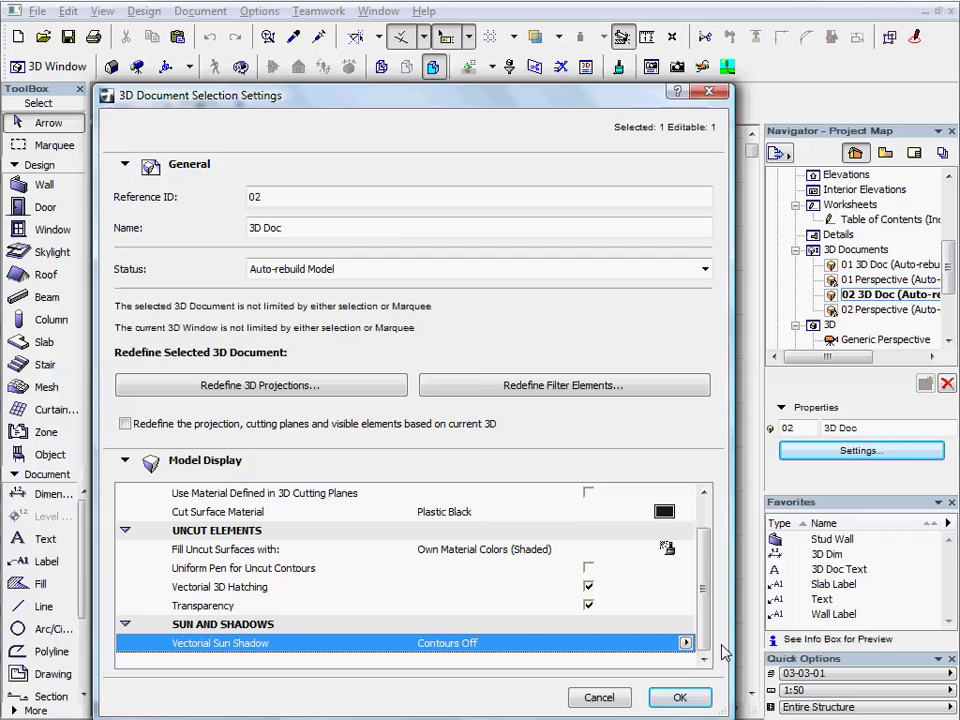
{"action": "left_click", "coordinate": [680, 697]}
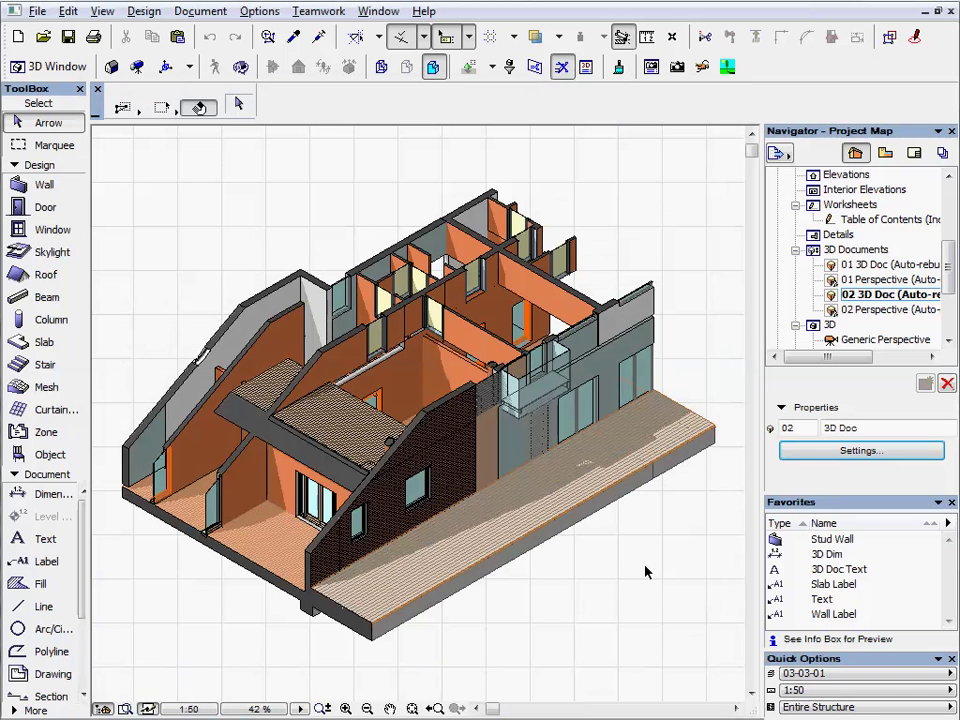